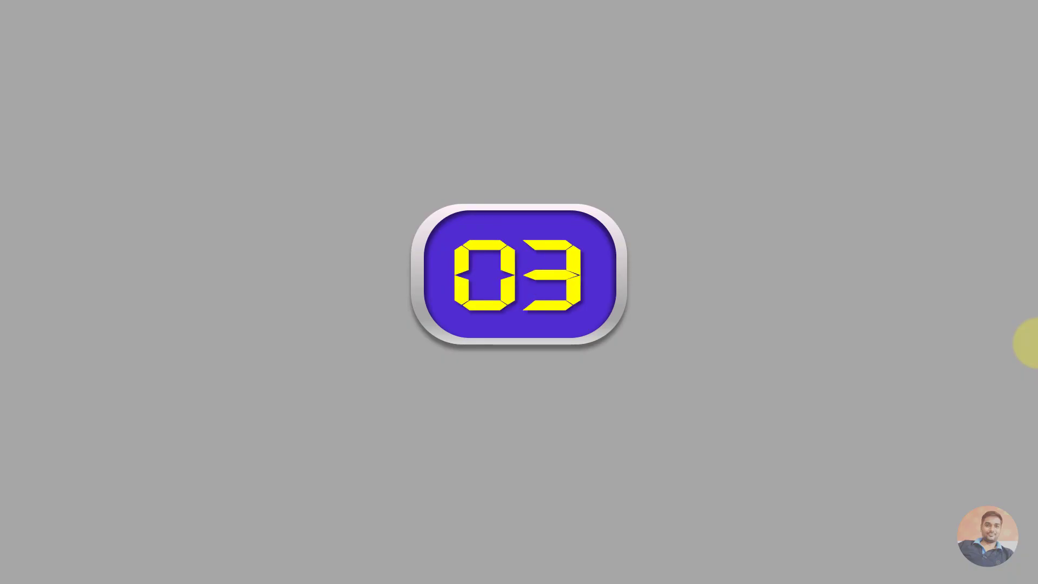
Exit the countdown slide show and return to the timer on slide 7.
key("Escape")
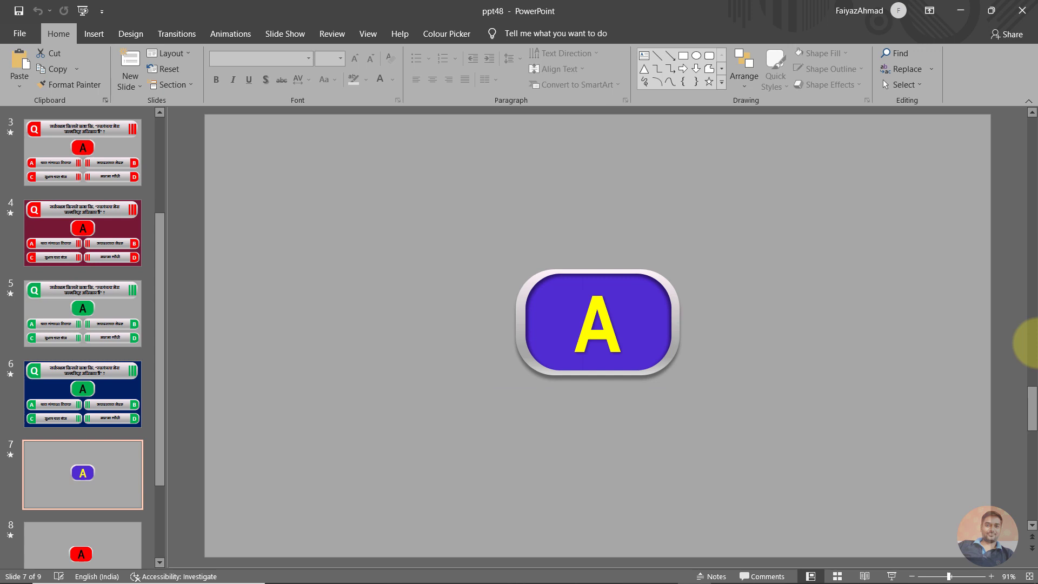
Go to slide 1, the purple quiz slide with the Hindi question and options A–D.
scroll(122, 420, "up", 3)
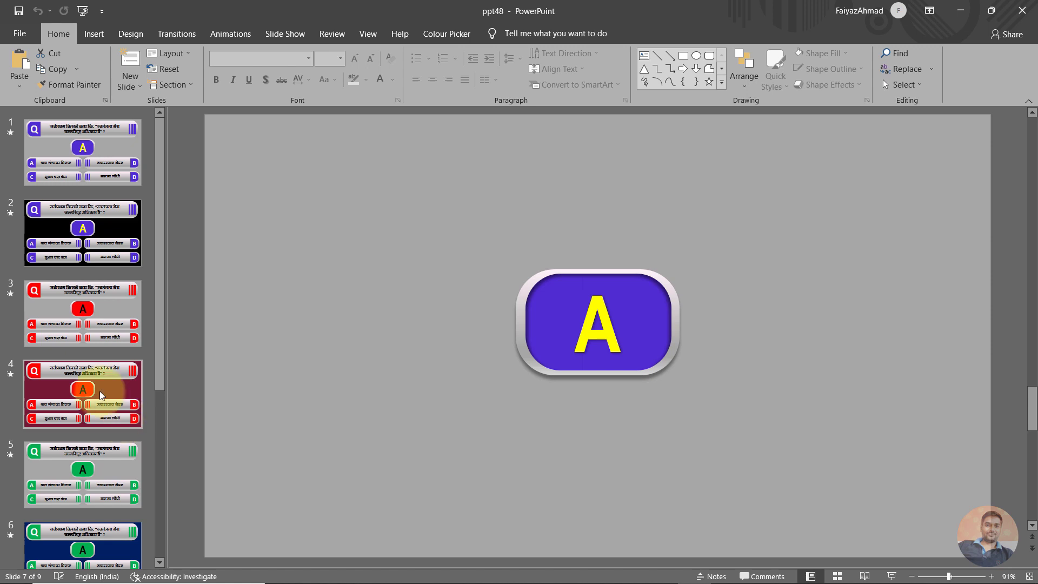
left_click(124, 141)
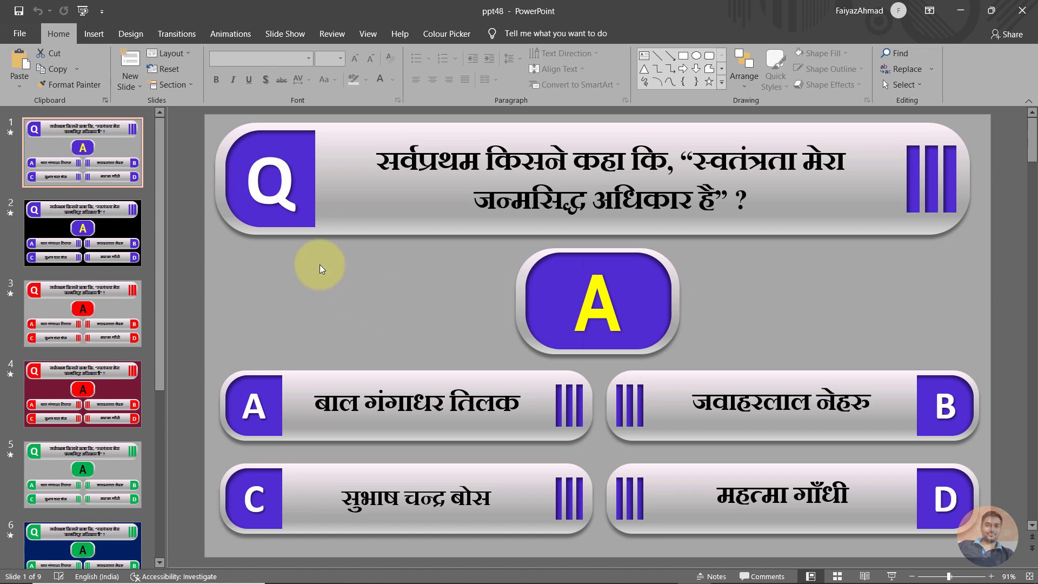
Replace slide 1's question text with "knzkc;l".
left_click(479, 163)
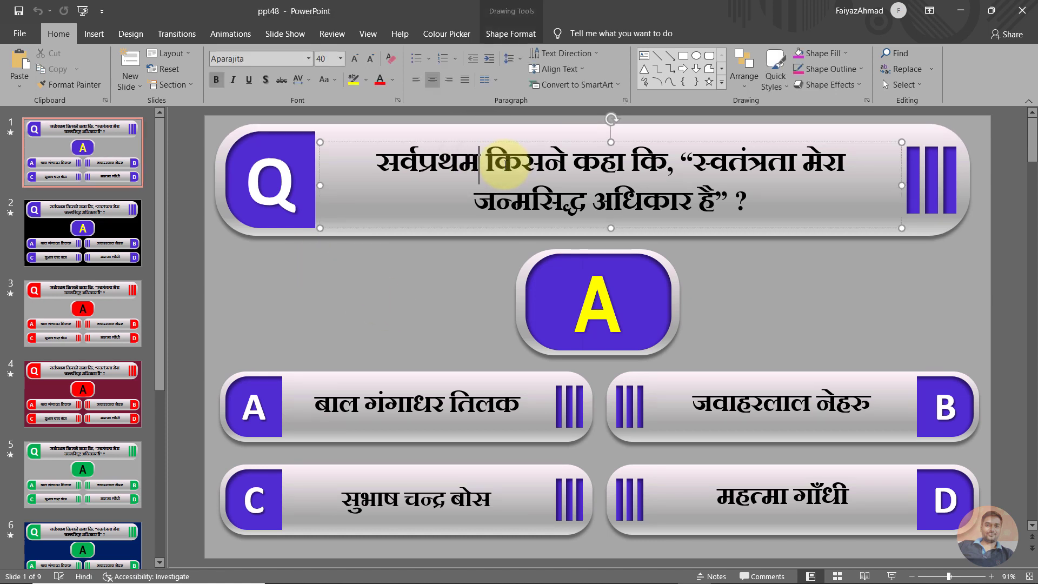
key("ctrl+a")
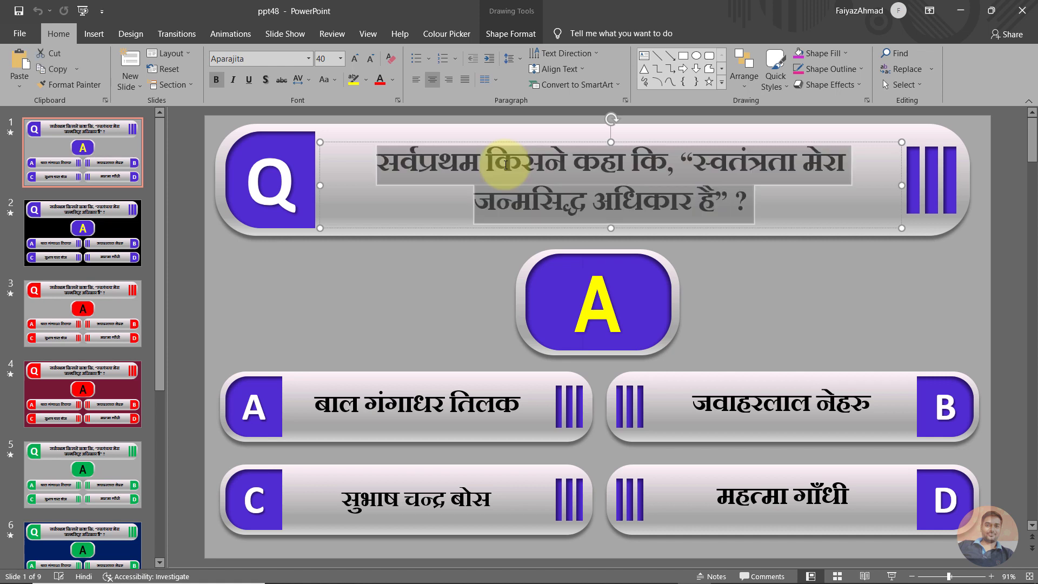
key("Delete")
type("knzk")
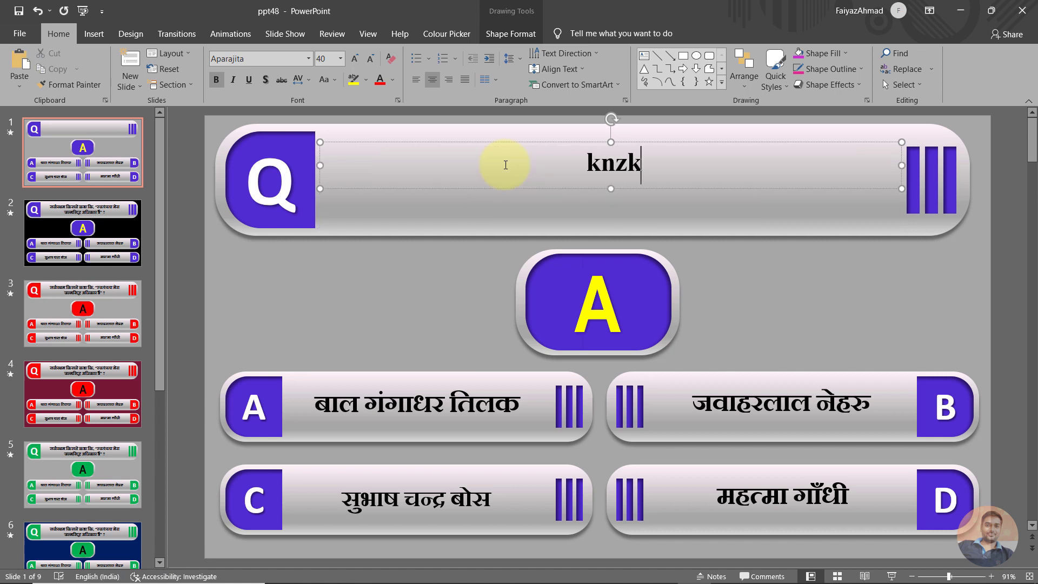
type("c;l")
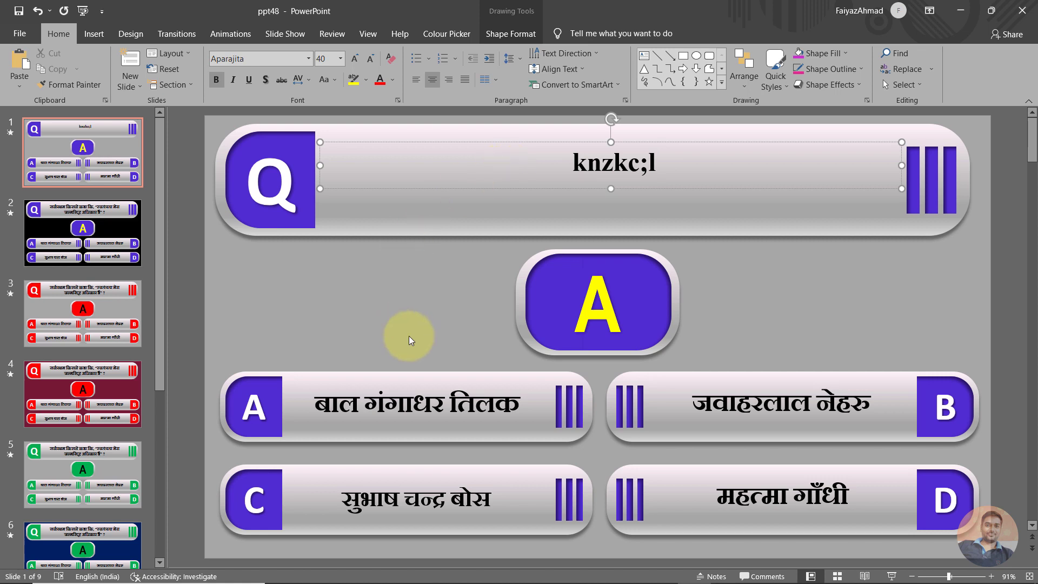
Change slide 1's central answer letter from A to D.
left_click(449, 404)
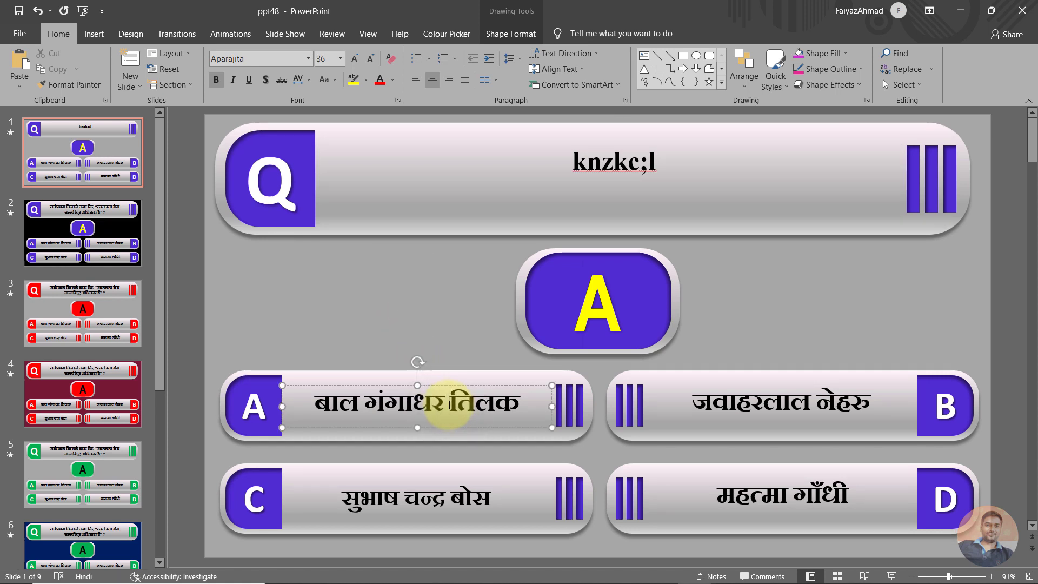
left_click(609, 306)
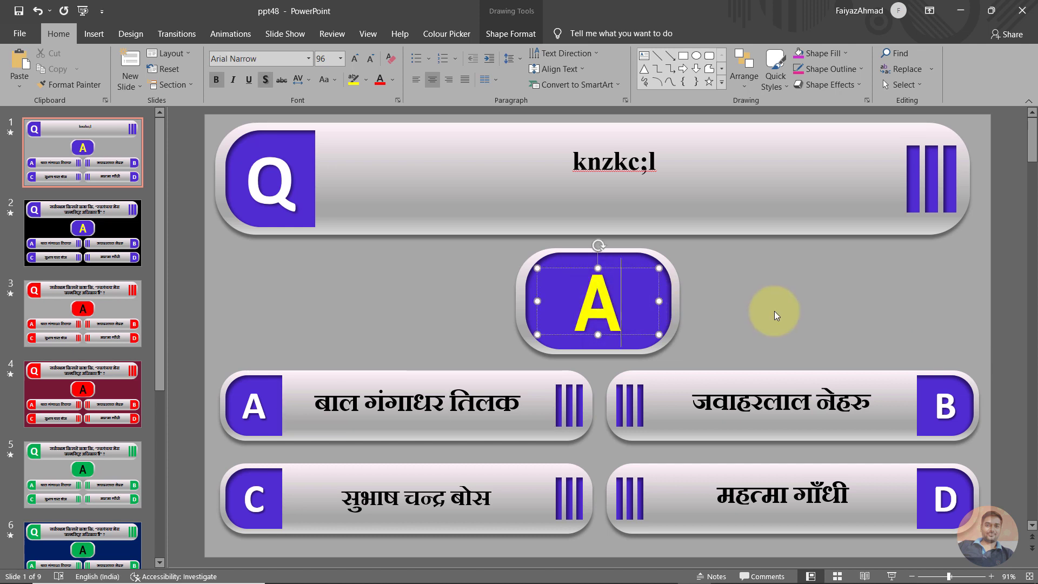
key("BackSpace")
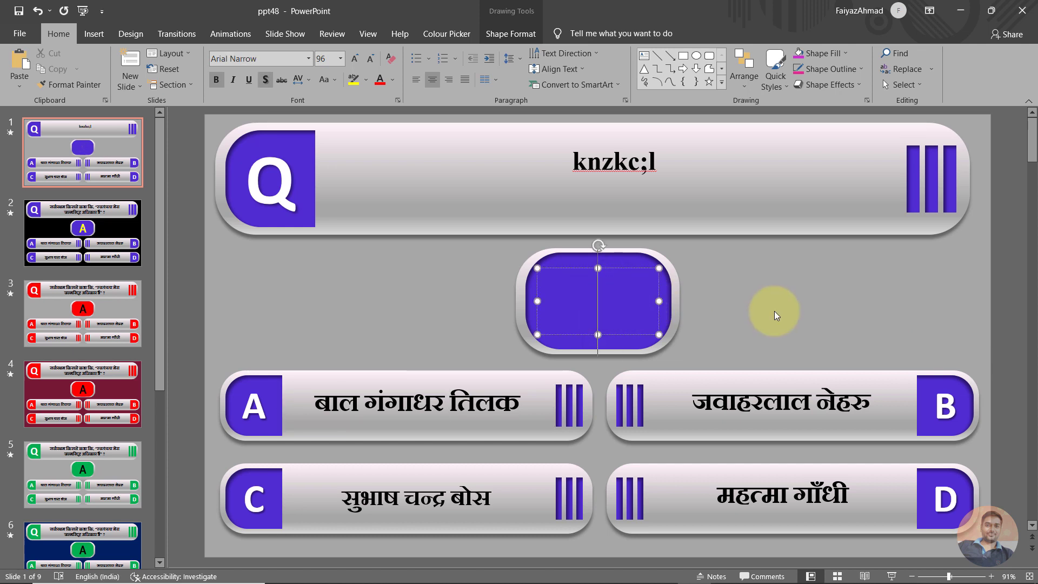
type("D")
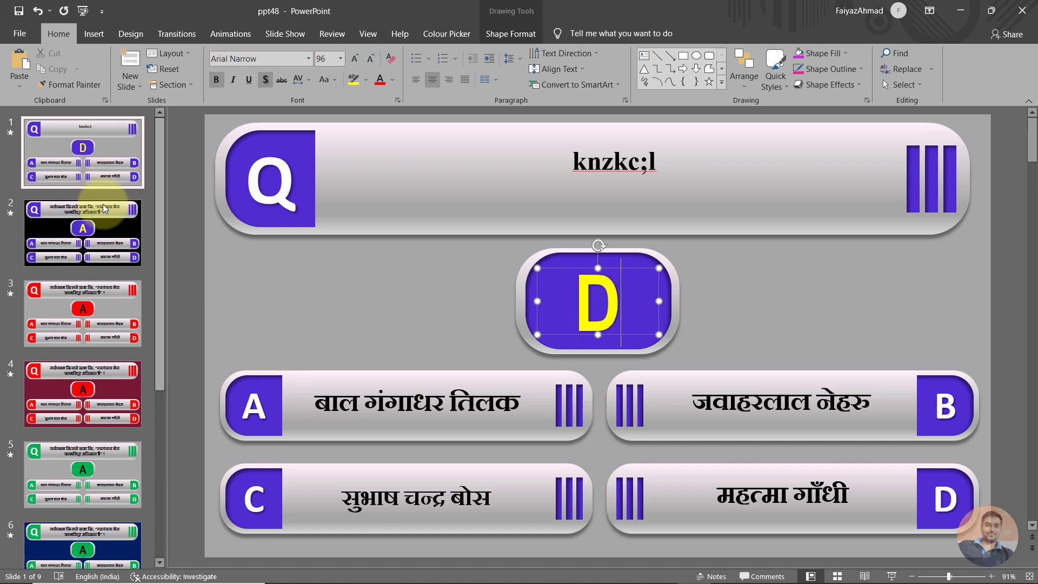
On slide 2, replace the central answer letter A with B and color it yellow.
left_click(110, 233)
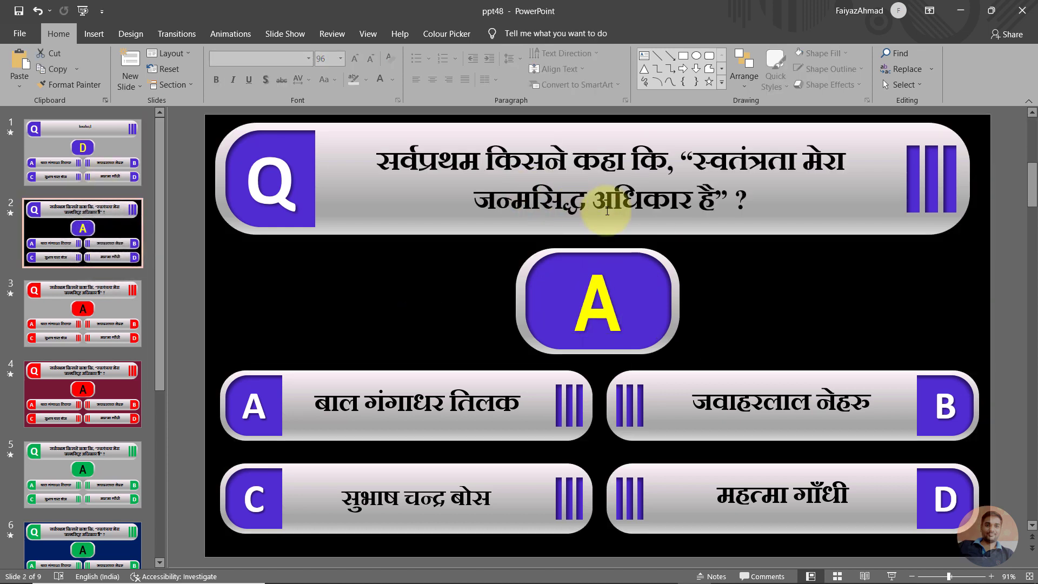
left_click(615, 316)
key("BackSpace")
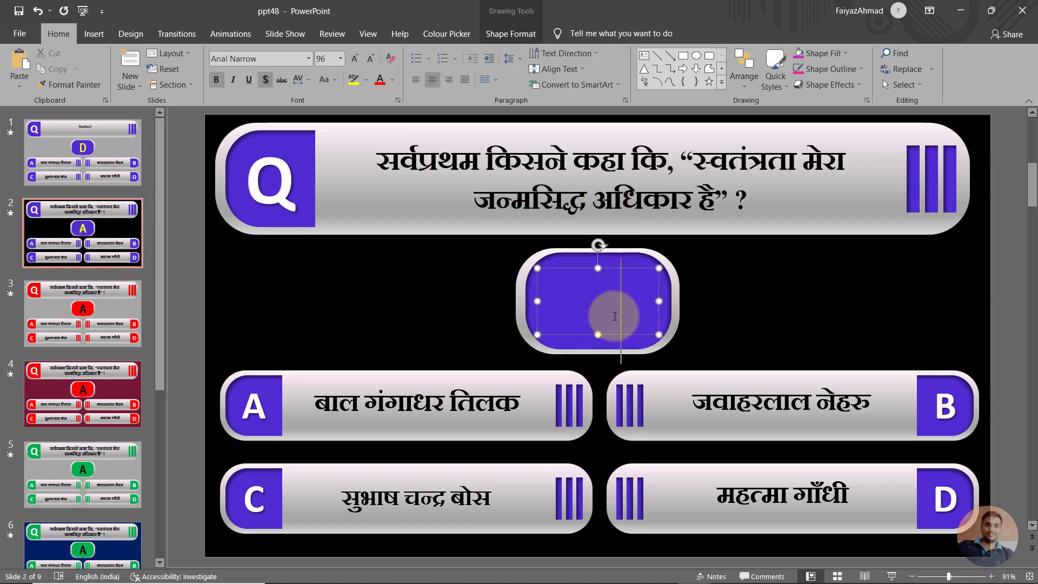
type("B")
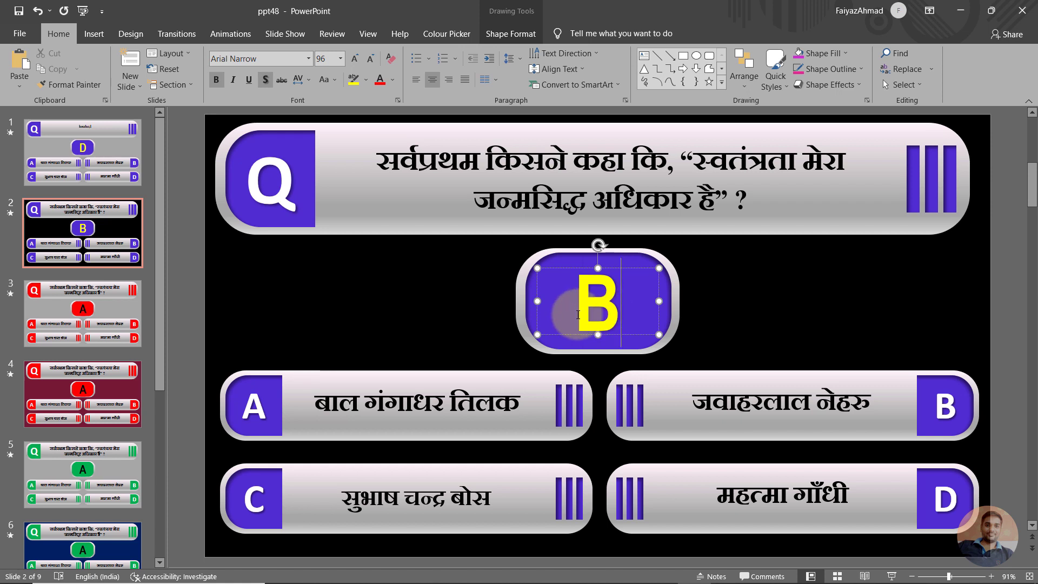
double_click(578, 314)
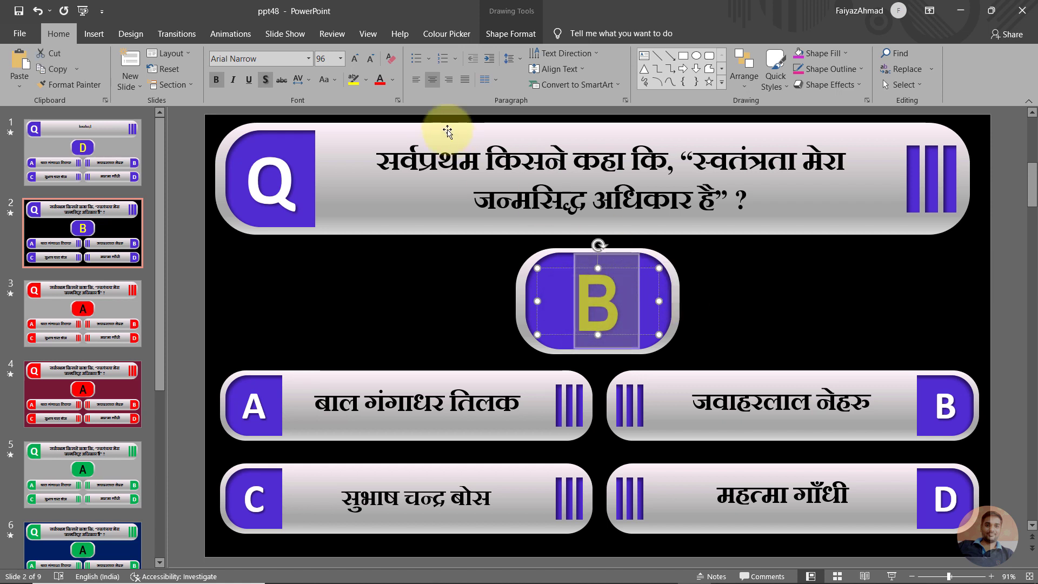
left_click(391, 80)
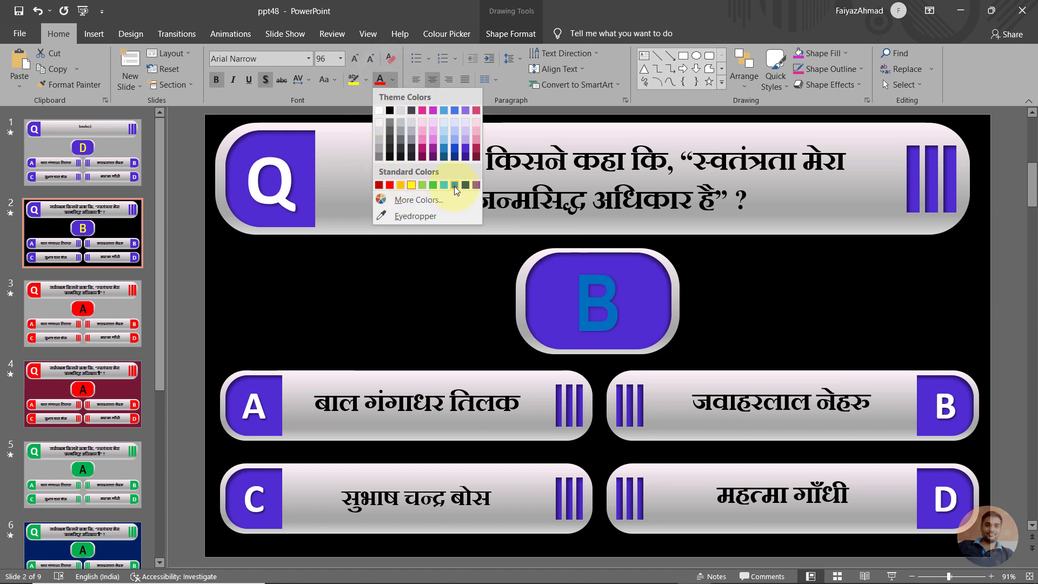
left_click(410, 185)
triple_click(722, 168)
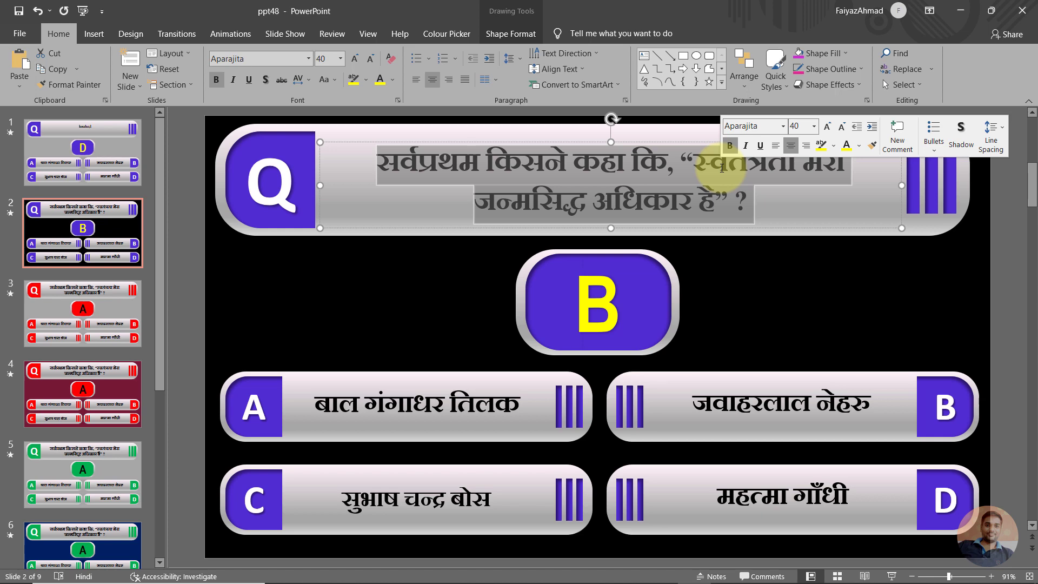
Check the timer on slide 7, then return to slide 1 with its yellow D answer.
scroll(46, 410, "down", 3)
scroll(50, 409, "down", 5)
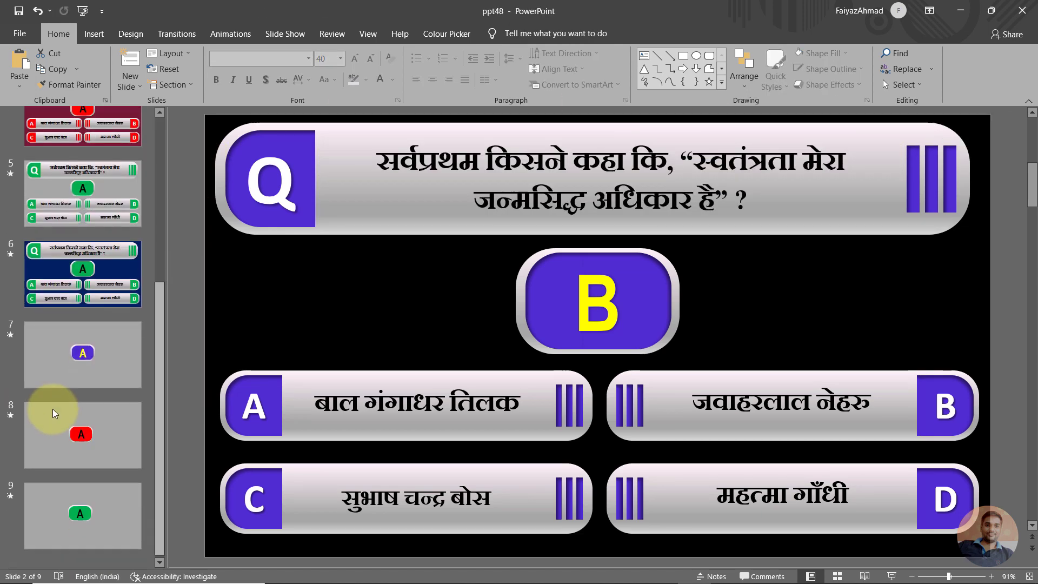
scroll(142, 380, "up", 5)
scroll(117, 451, "down", 3)
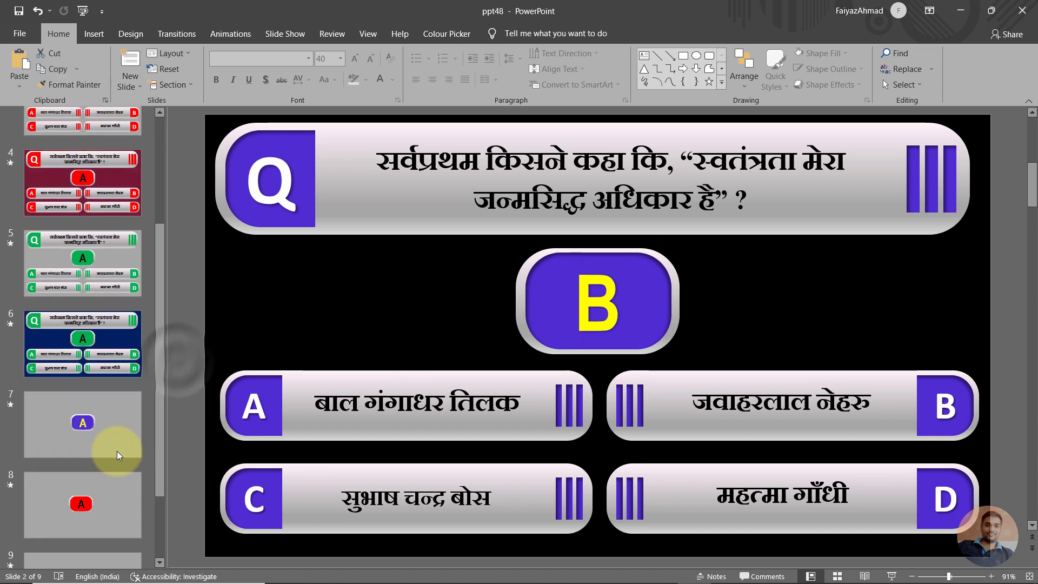
left_click(109, 398)
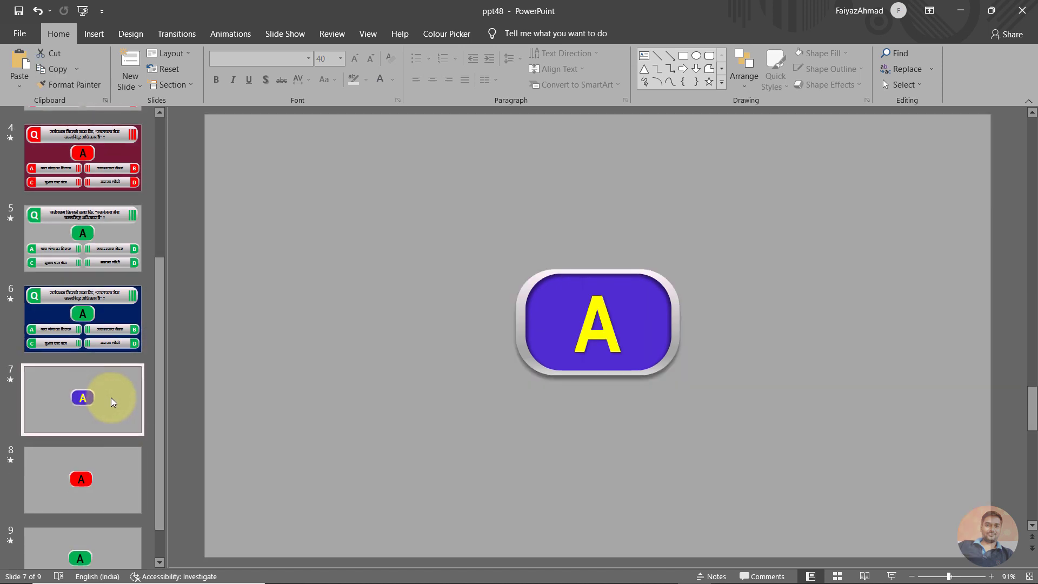
scroll(111, 397, "up", 3)
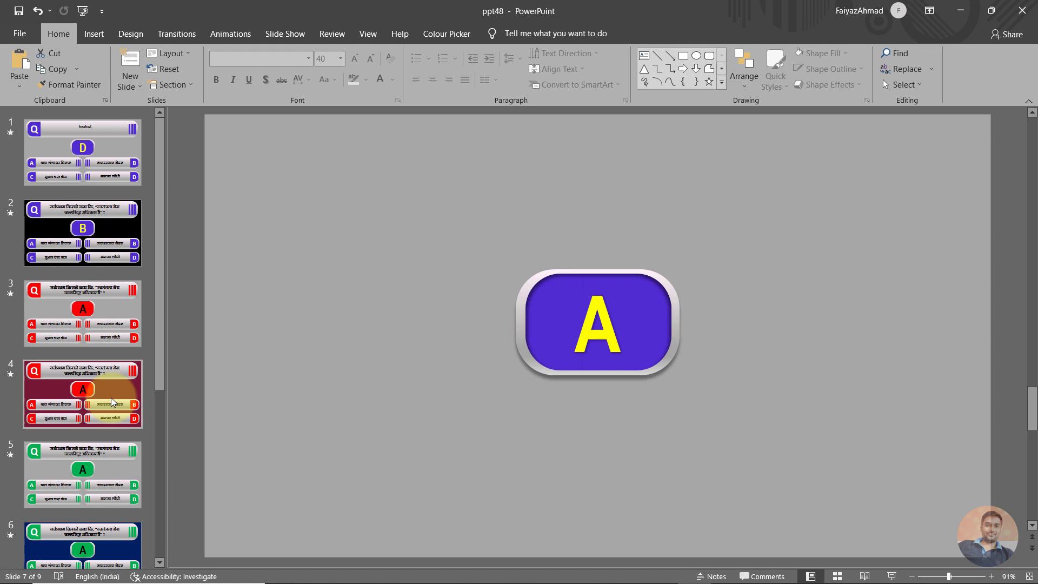
left_click(85, 161)
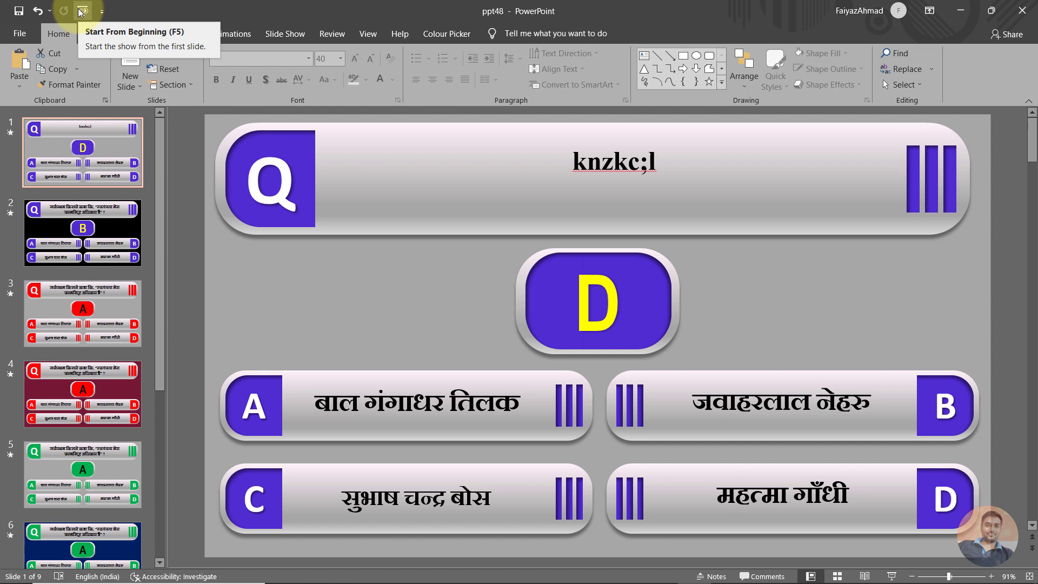
Preview the quiz slide show from the beginning, then go to slide 6.
left_click(81, 12)
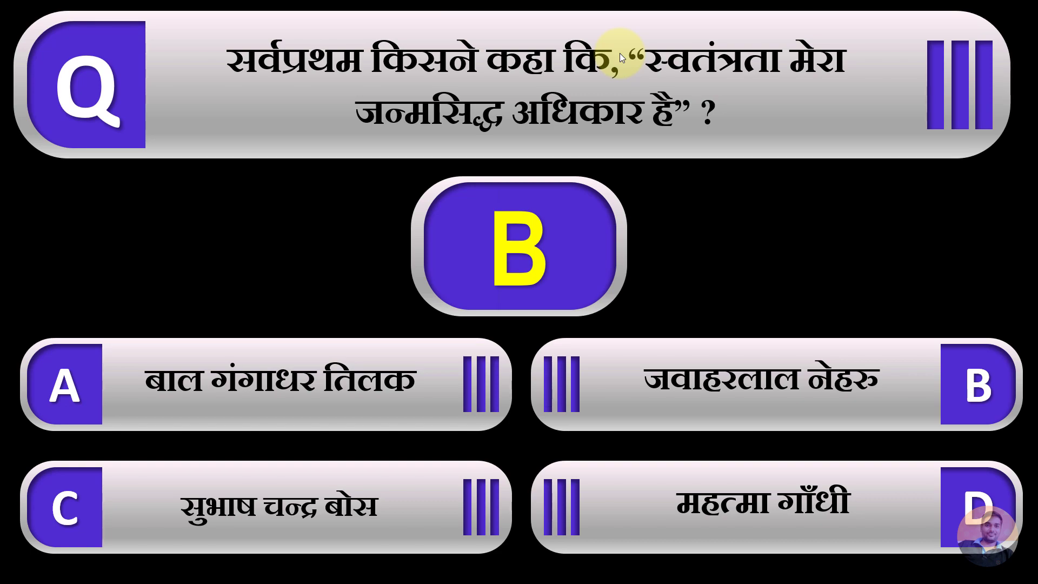
key("Escape")
scroll(113, 325, "down", 3)
left_click(109, 391)
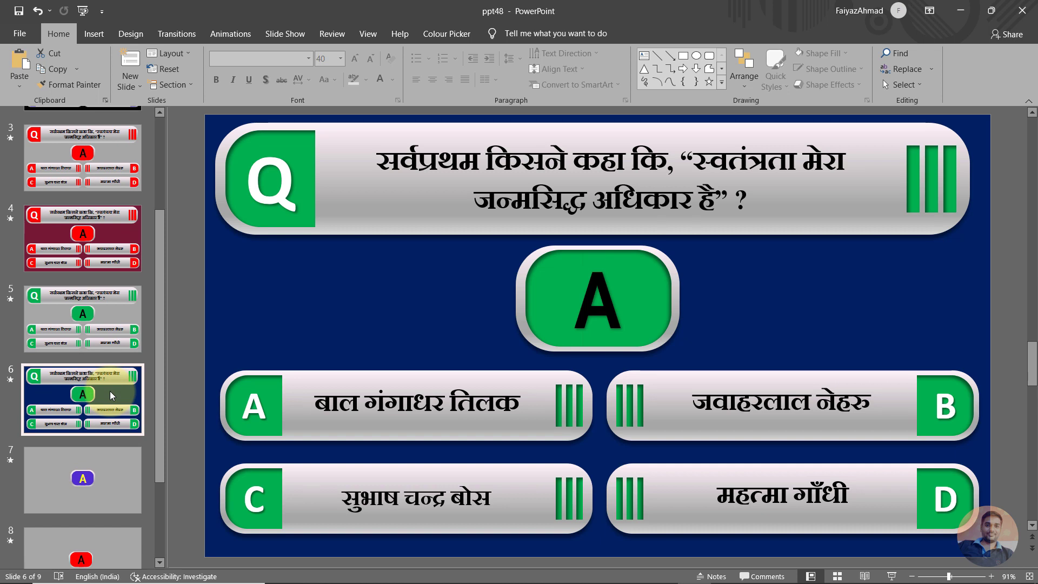
Duplicate slide 6 so its navy-and-green quiz layout becomes slide 7.
key("ctrl+m")
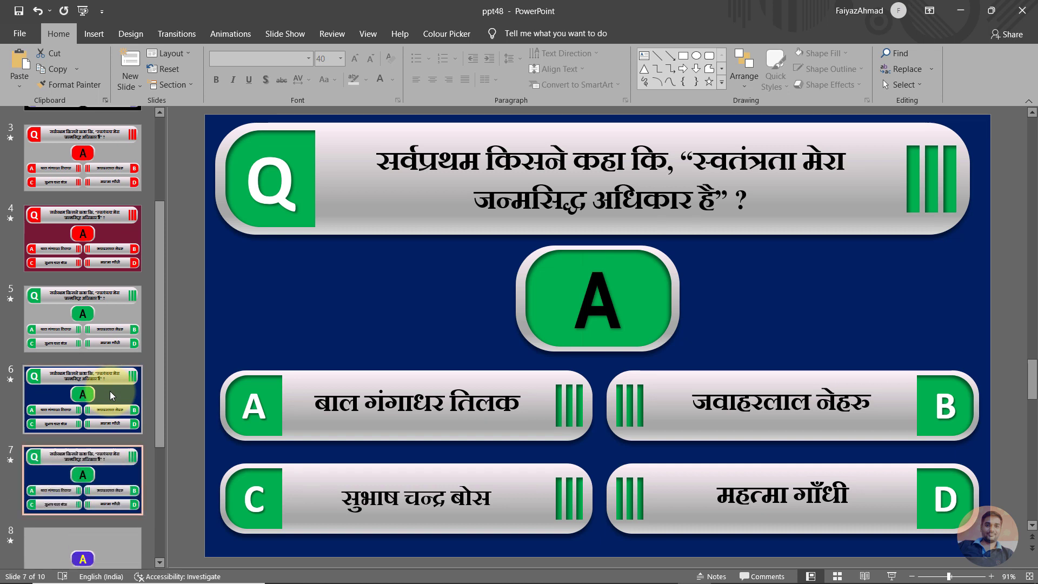